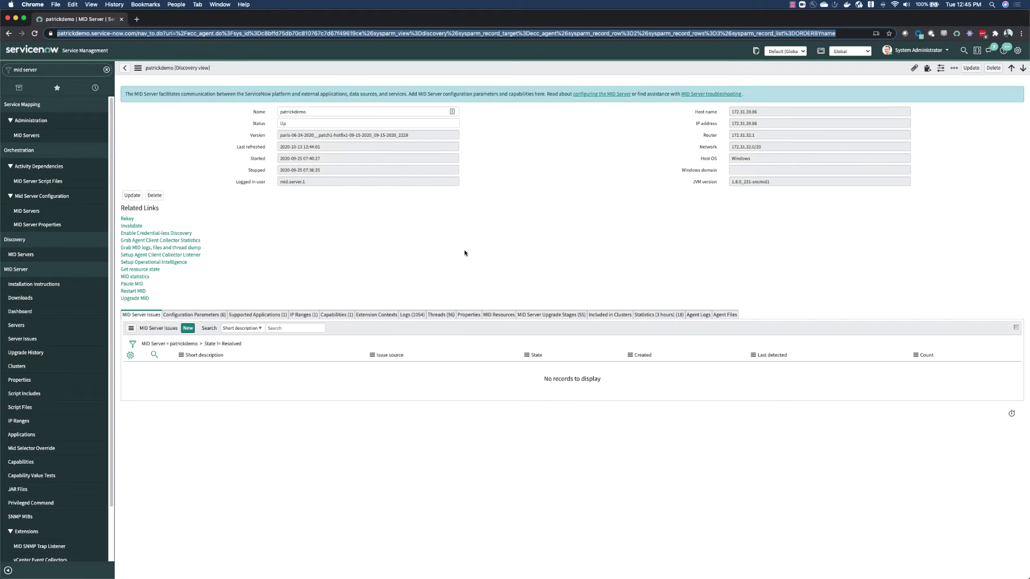
Step: Set up the ACC listener with the password re-entered and MID Web Server port 8055, then select the endpoint address
left_click(175, 259)
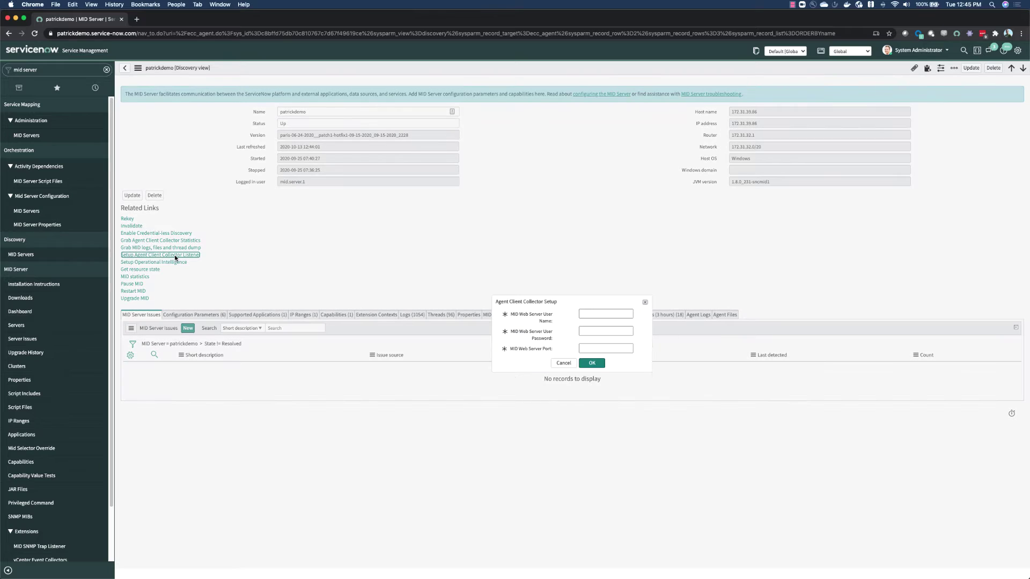
double_click(590, 331)
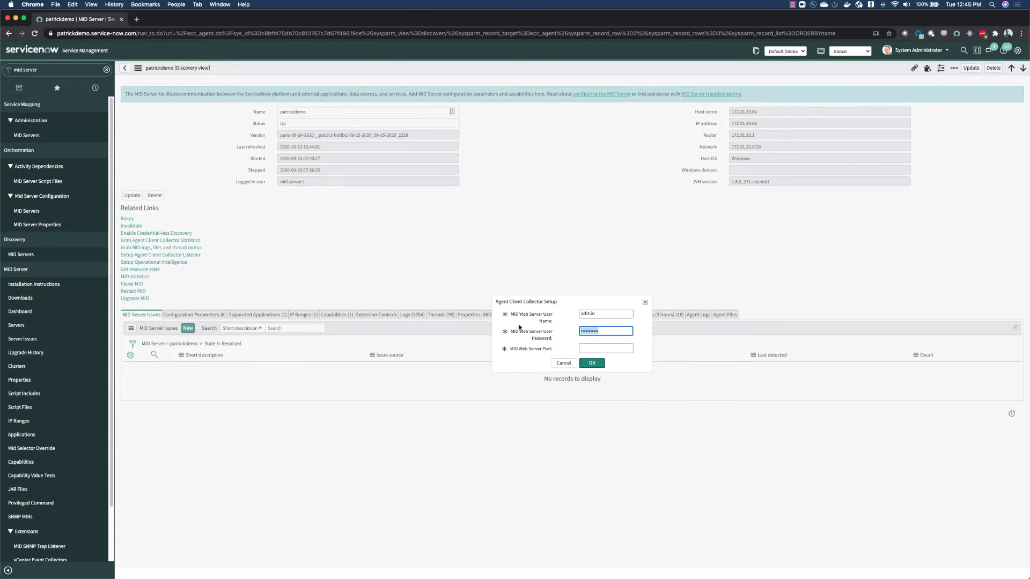
key("BackSpace")
type("admin")
key("Tab")
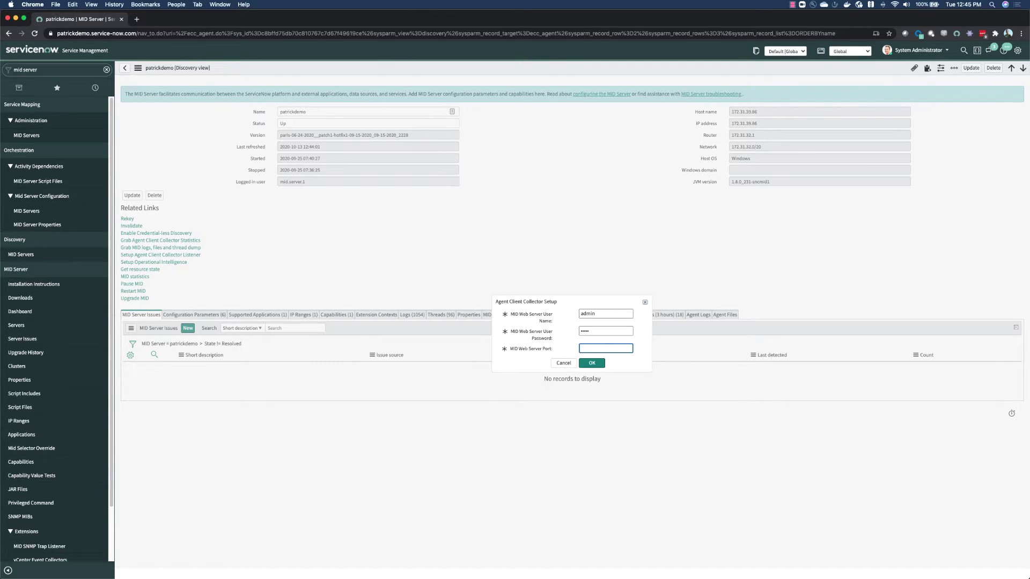
type("8055")
left_click(585, 362)
triple_click(573, 329)
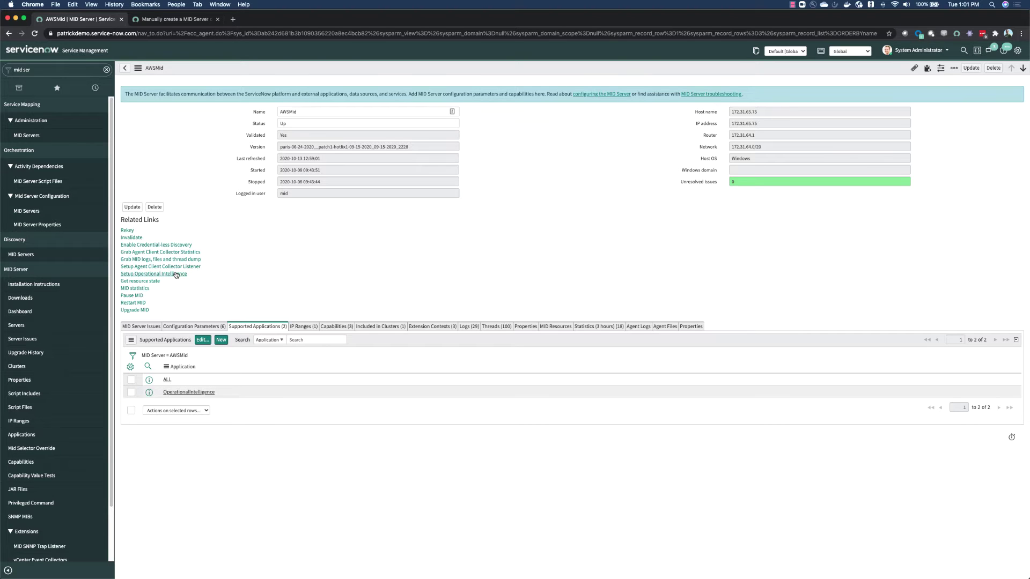
Step: Run Setup Operational Intelligence for the AWSMid MID Server
left_click(176, 274)
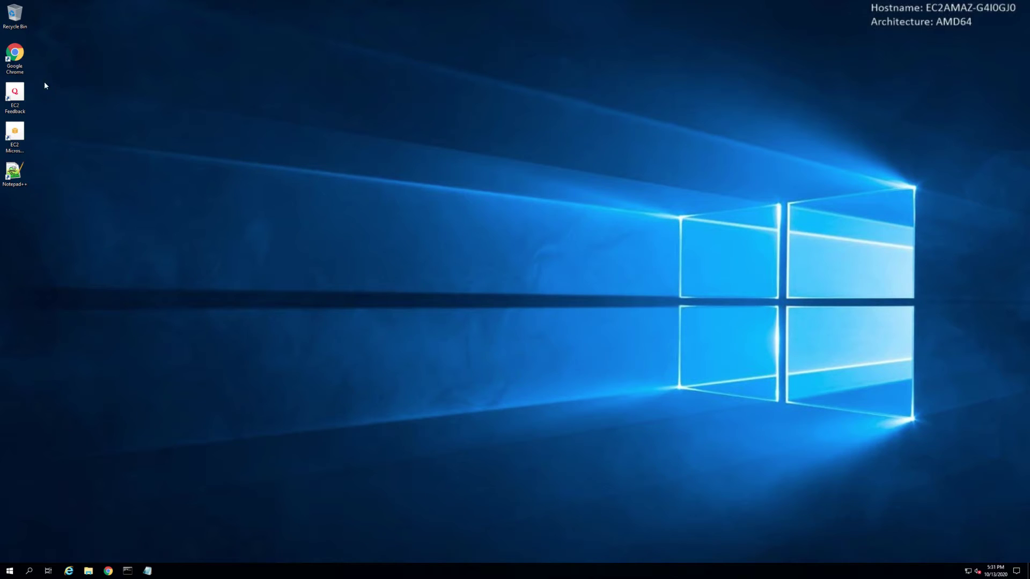
Step: Launch Chrome, load the ServiceNow instance URL, and filter the navigator by 'Agent'
left_click(17, 61)
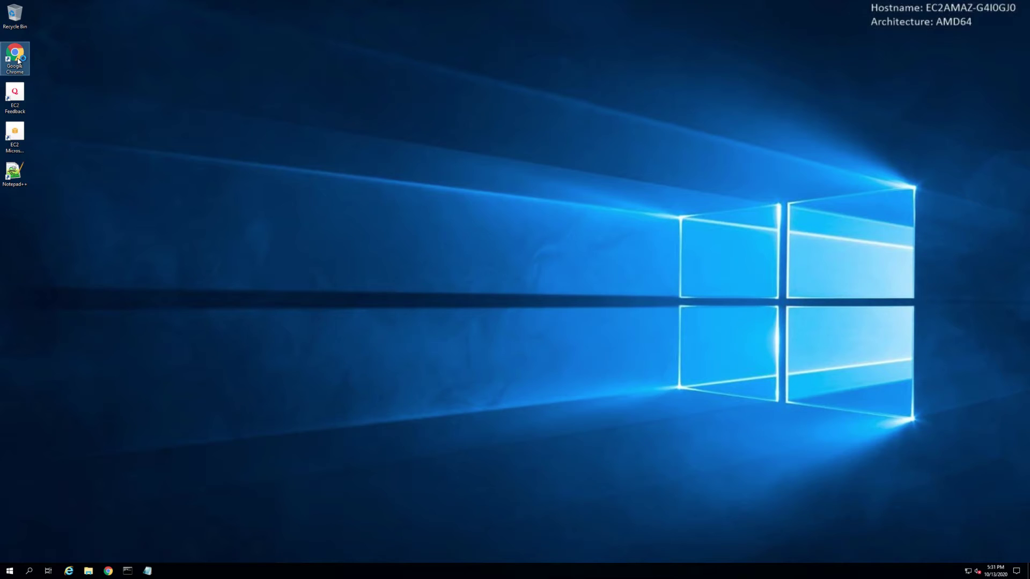
double_click(18, 61)
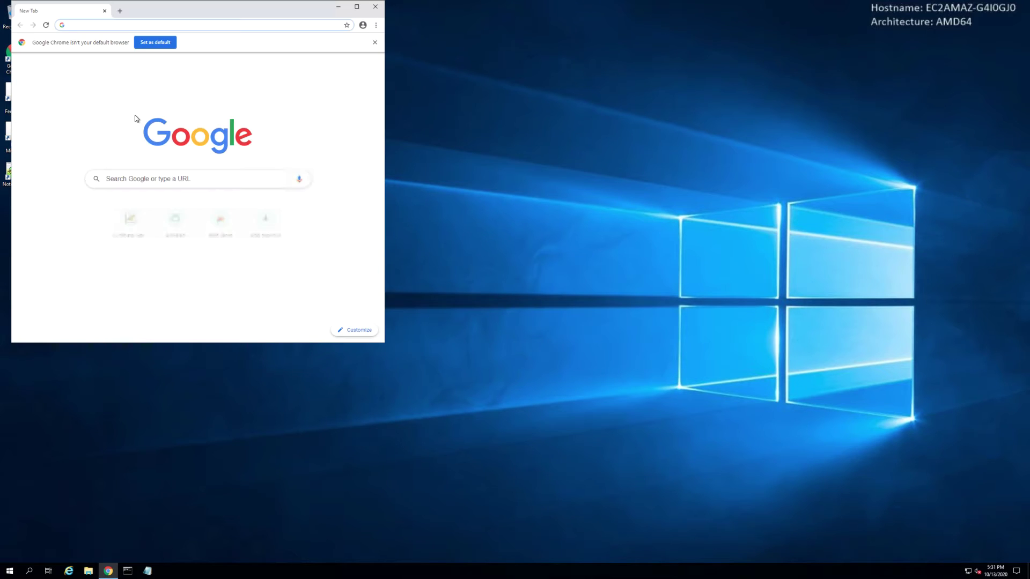
left_click(281, 21)
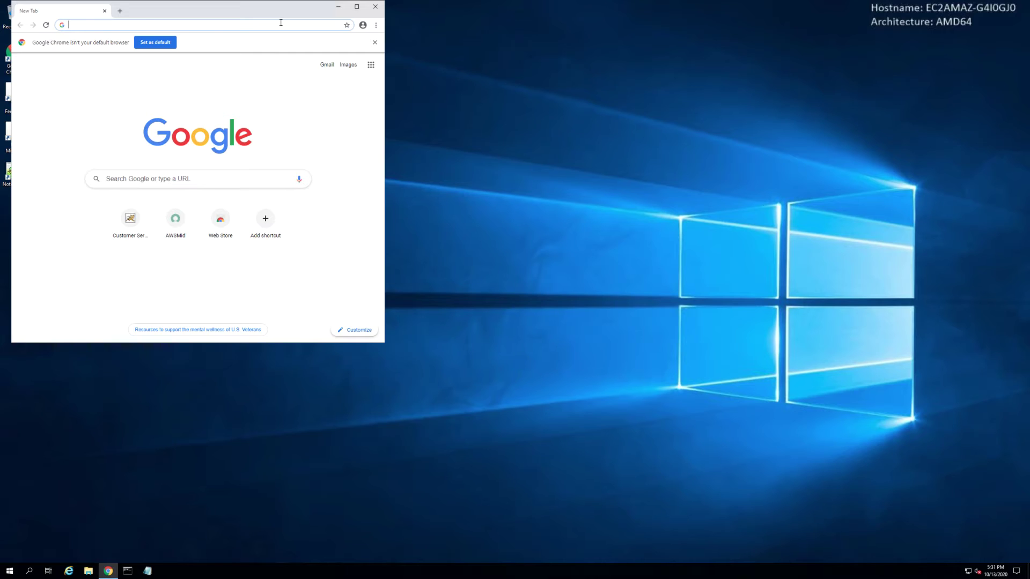
type("patrickdemo.service-now.com")
key("Return")
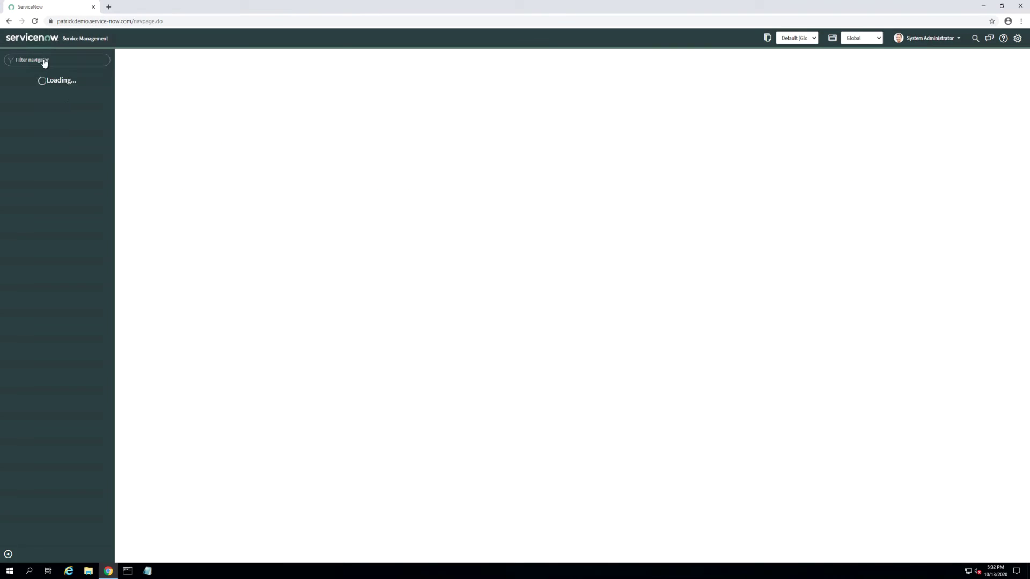
type("Agent")
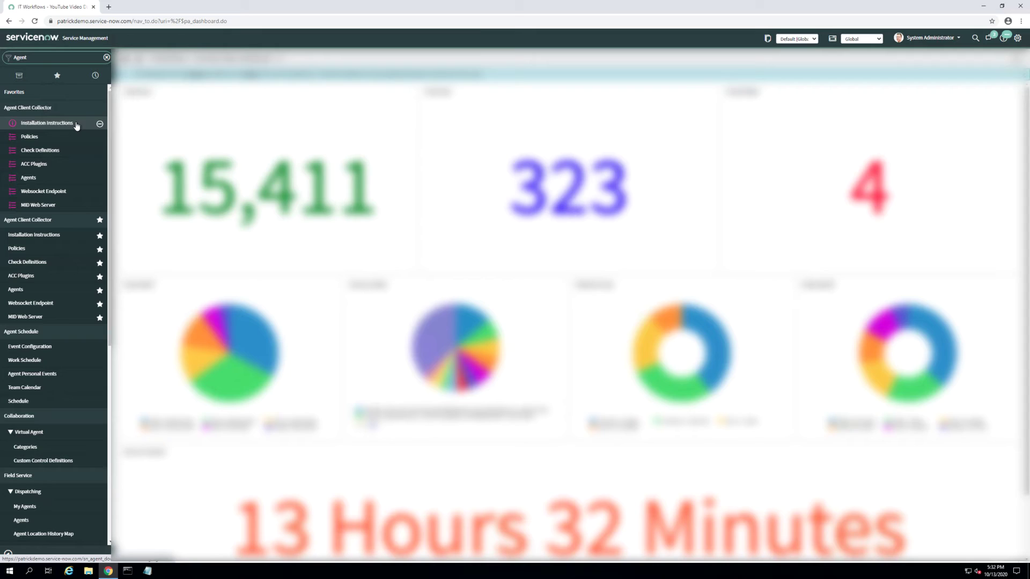
Step: Download agent-client-collector-2.0.19-windows-2012-r2-x64.msi from the Installation Instructions page
left_click(76, 126)
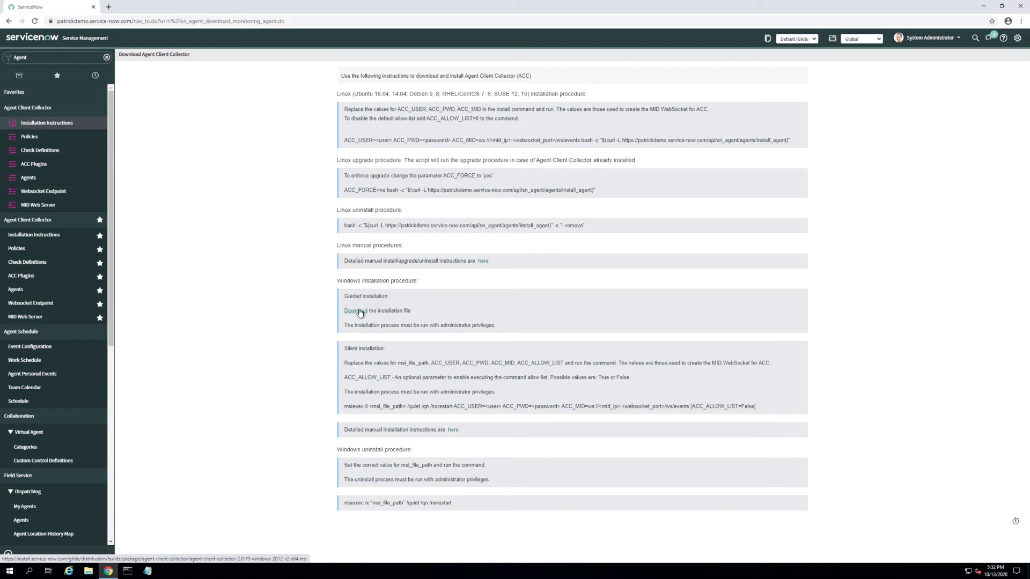
left_click(359, 312)
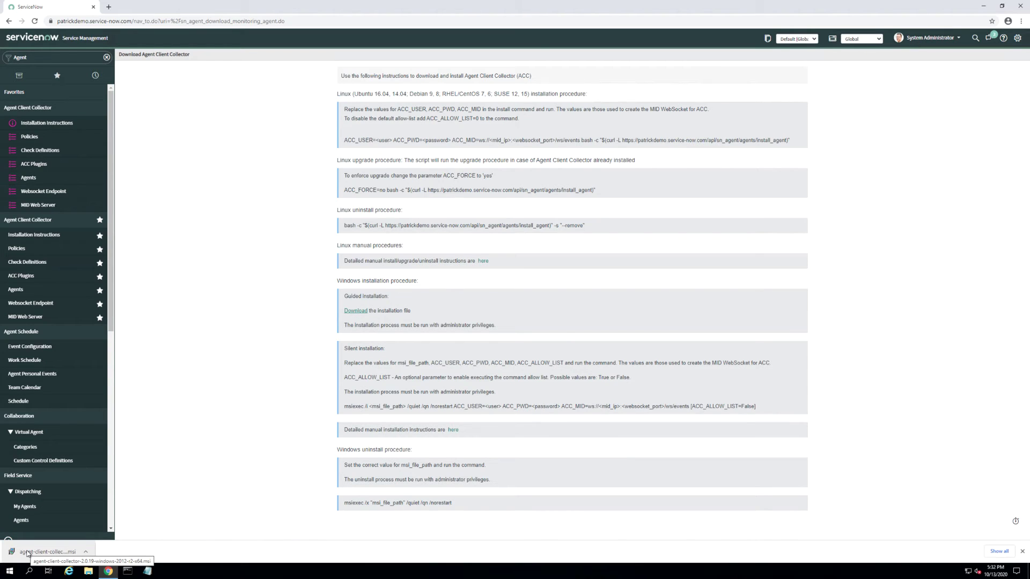
Step: Run the downloaded ACC installer and accept the license terms
left_click(26, 553)
left_click(557, 348)
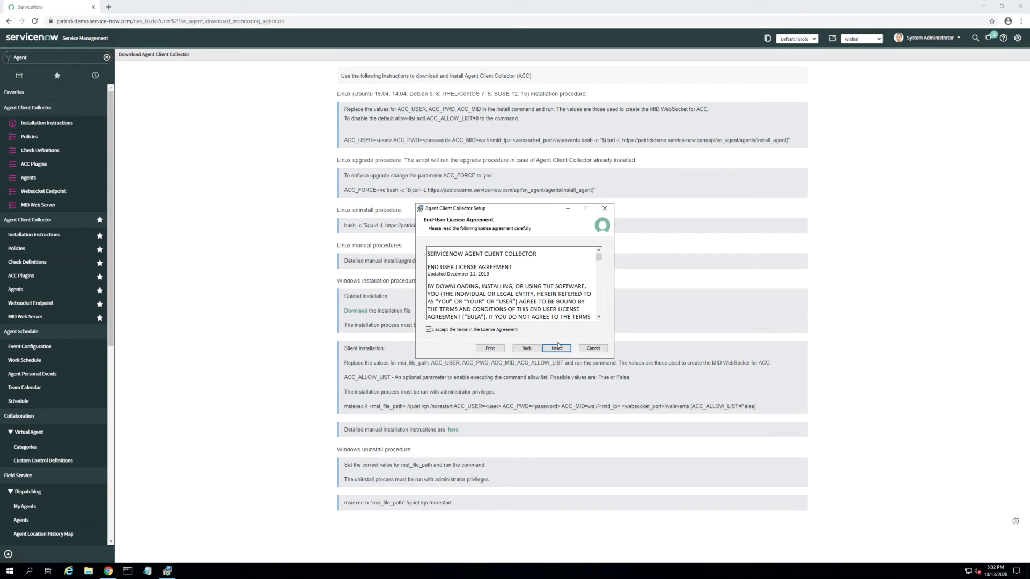
left_click(558, 346)
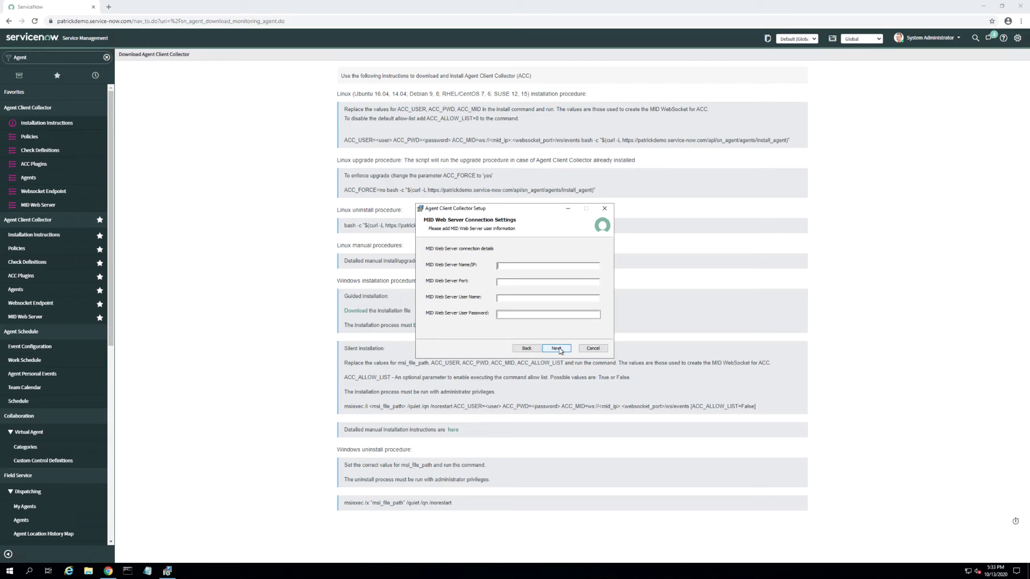
key("super")
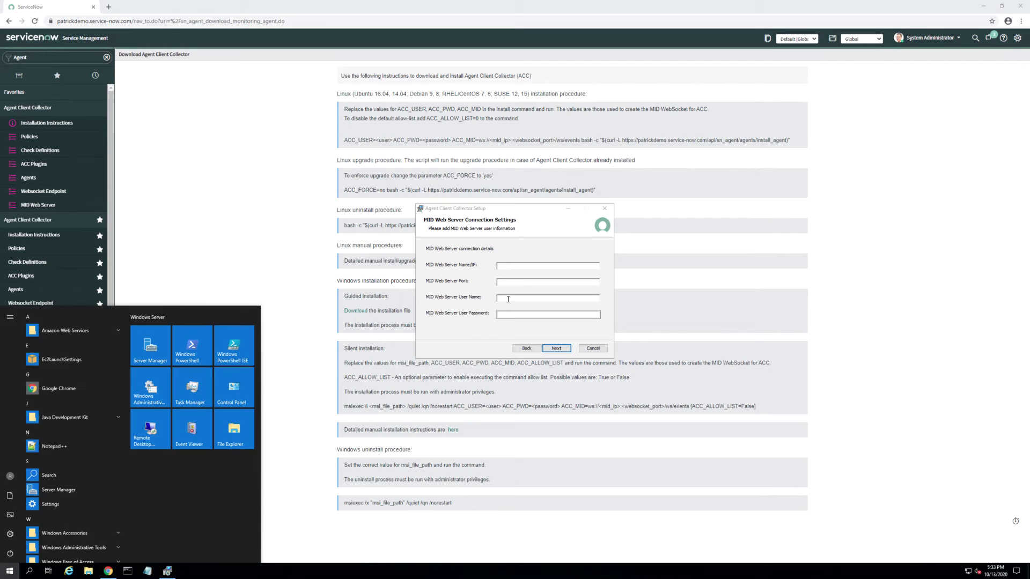
Step: Enter MID web server 172.31.65.75, port 8055, and the user name and password
left_click(536, 266)
type("ws://172.31.65.75:8055/ws/events")
left_click_drag(536, 266, 584, 268)
key("Delete")
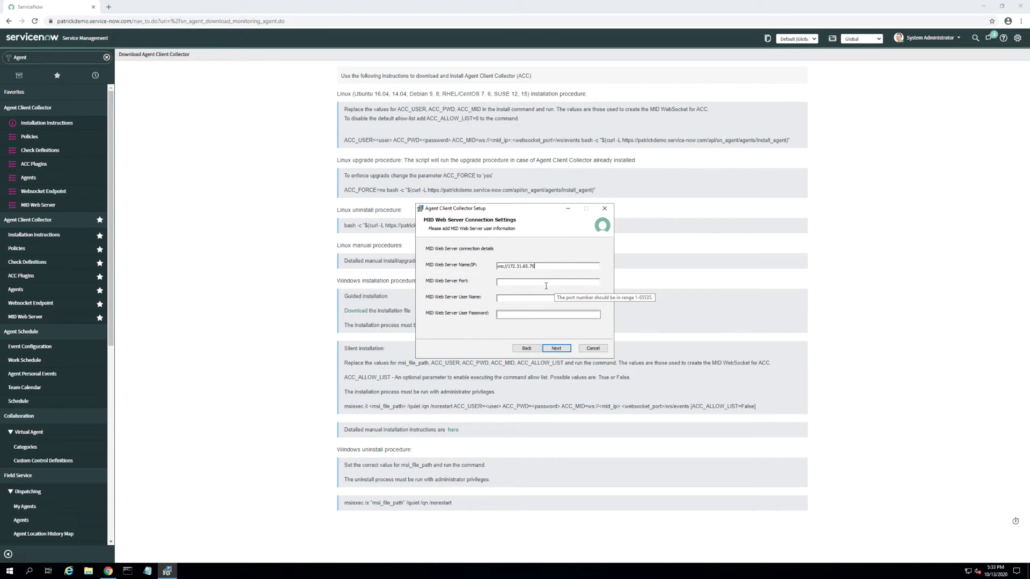
left_click(553, 282)
type("8055")
left_click_drag(508, 266, 496, 268)
key("Delete")
left_click(537, 298)
type("admin")
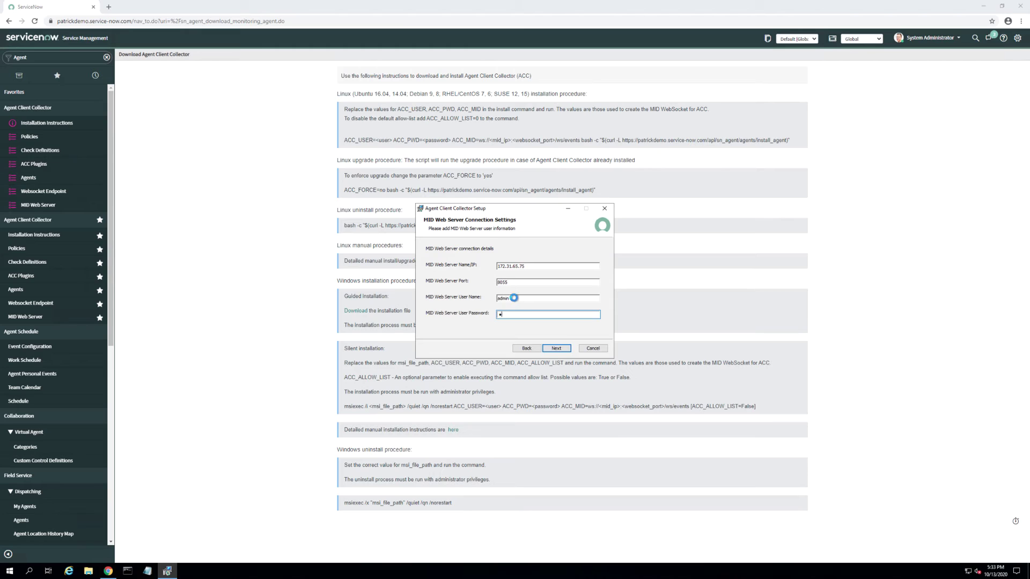
left_click(536, 314)
type("admin")
Step: Keep the default service user and install Agent Client Collector
left_click(550, 350)
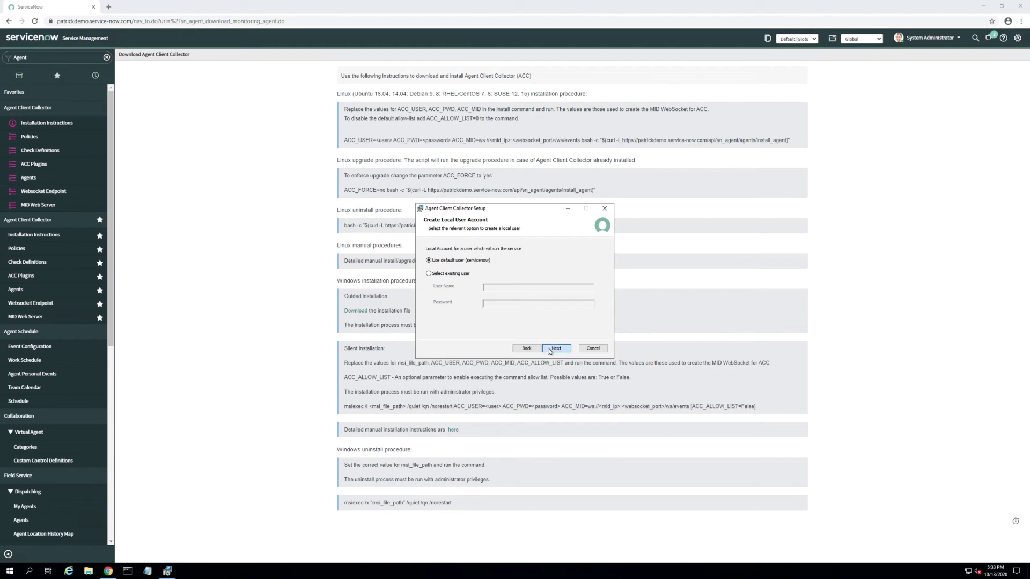
left_click(549, 350)
left_click(549, 349)
left_click(550, 349)
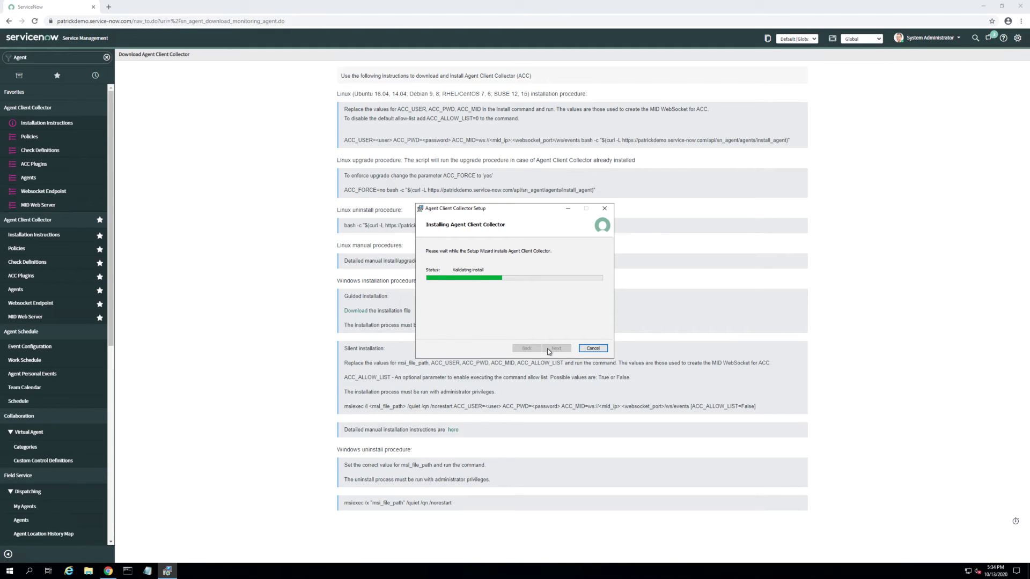
mouse_move(855, 3)
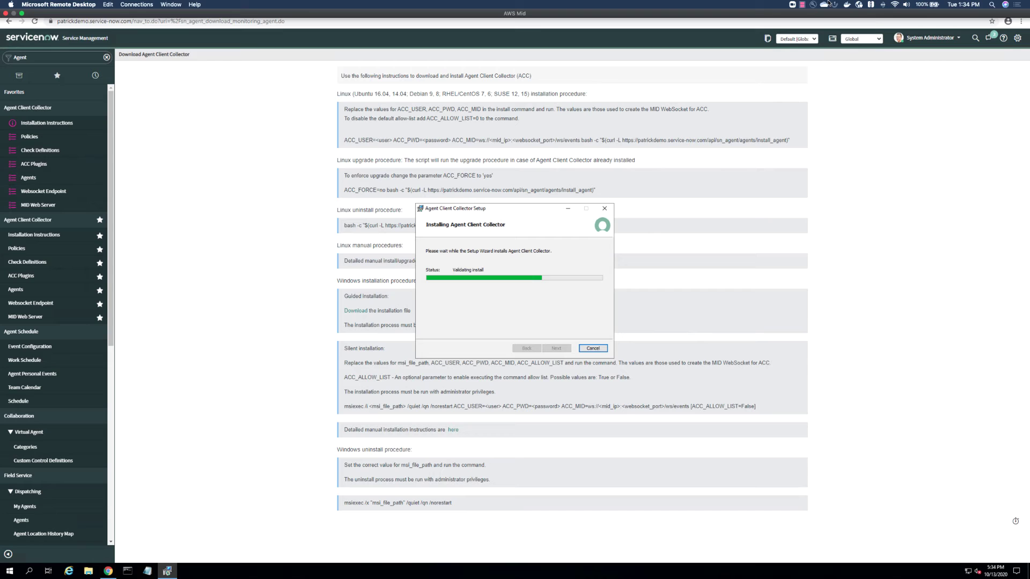
left_click(801, 5)
left_click(815, 21)
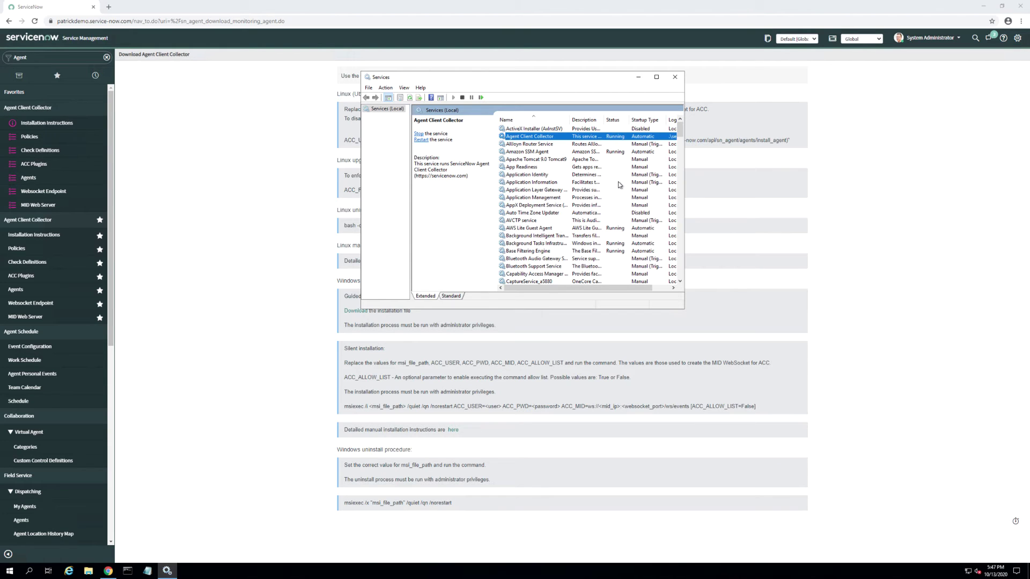
Step: Close Services and open the Agent Client Collector Agents list showing EC2AMAZ-GA0GJ0 Alive
left_click(673, 77)
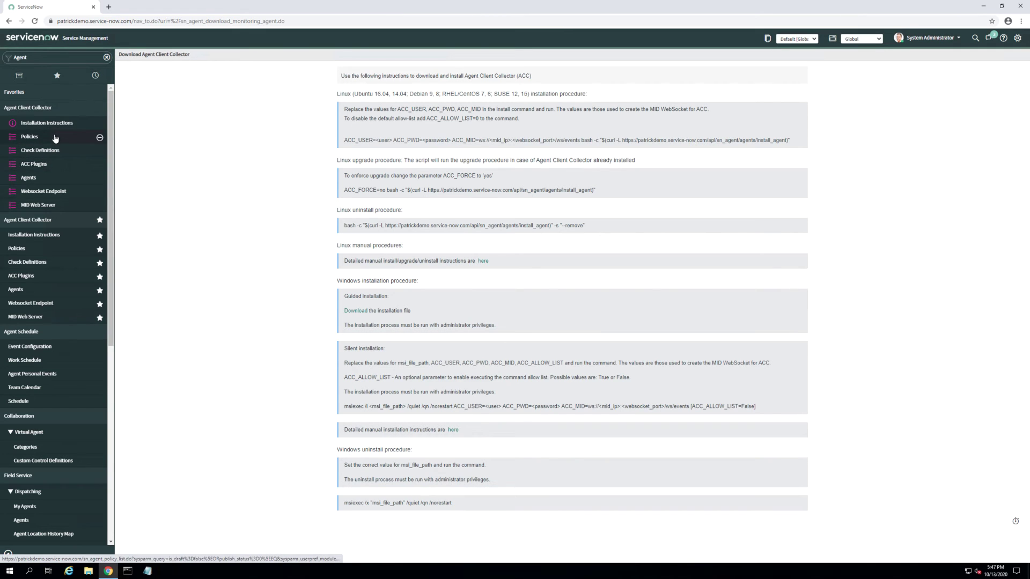
left_click(50, 184)
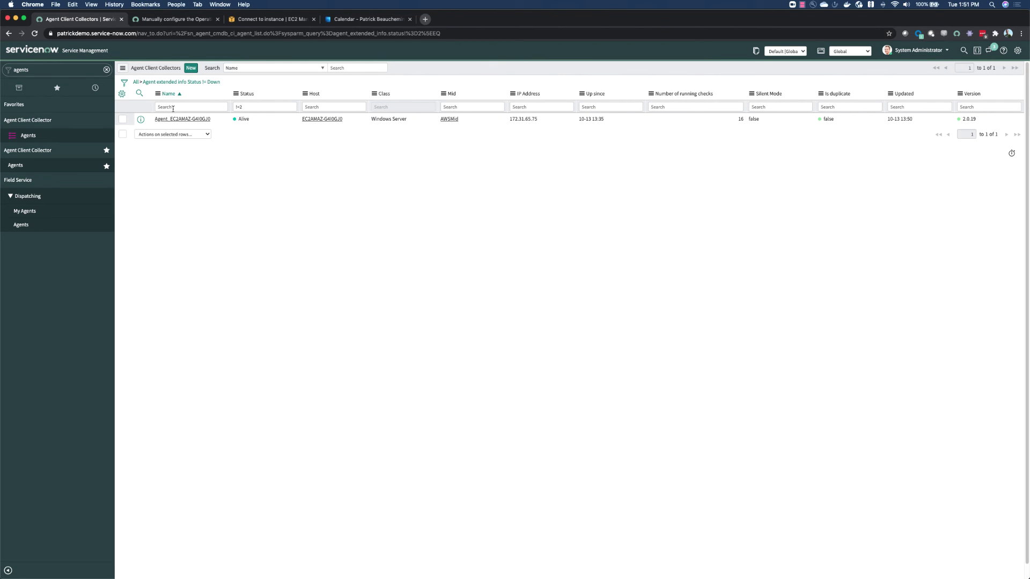
Step: Open the Agent_EC2AMAZ-G4I0GJ0 agent record and run discovery on it
left_click(177, 120)
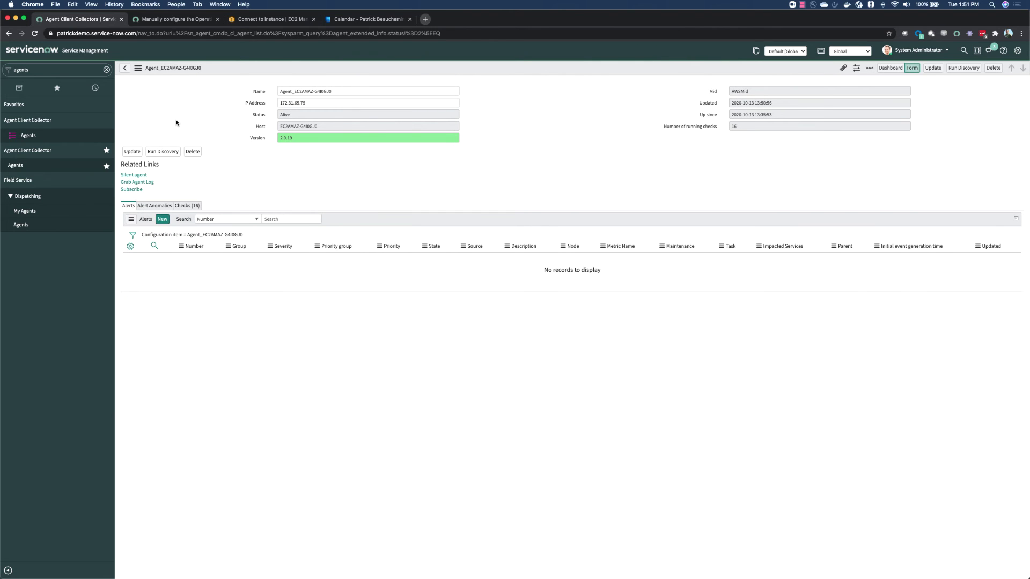
left_click(163, 151)
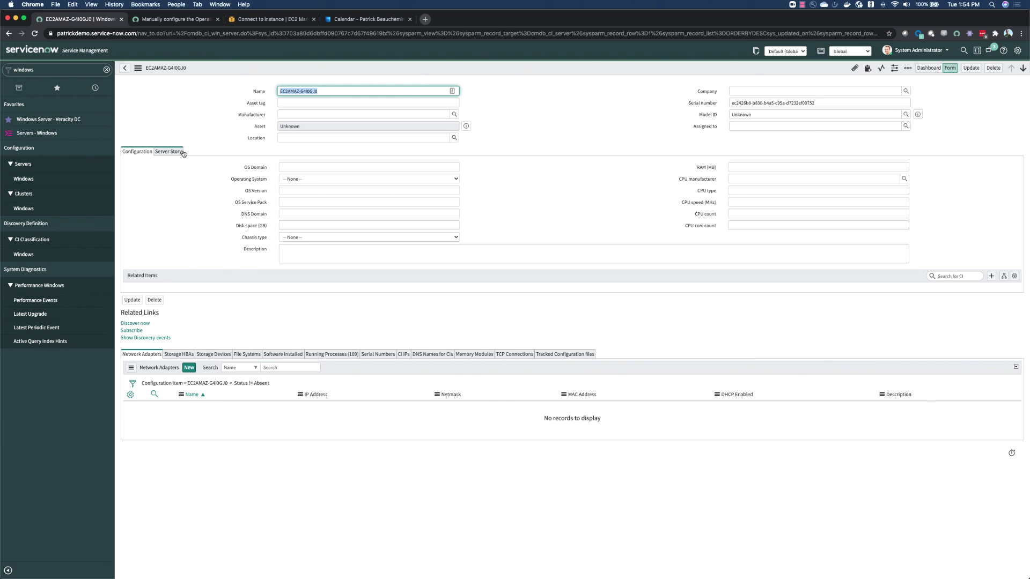
left_click(802, 4)
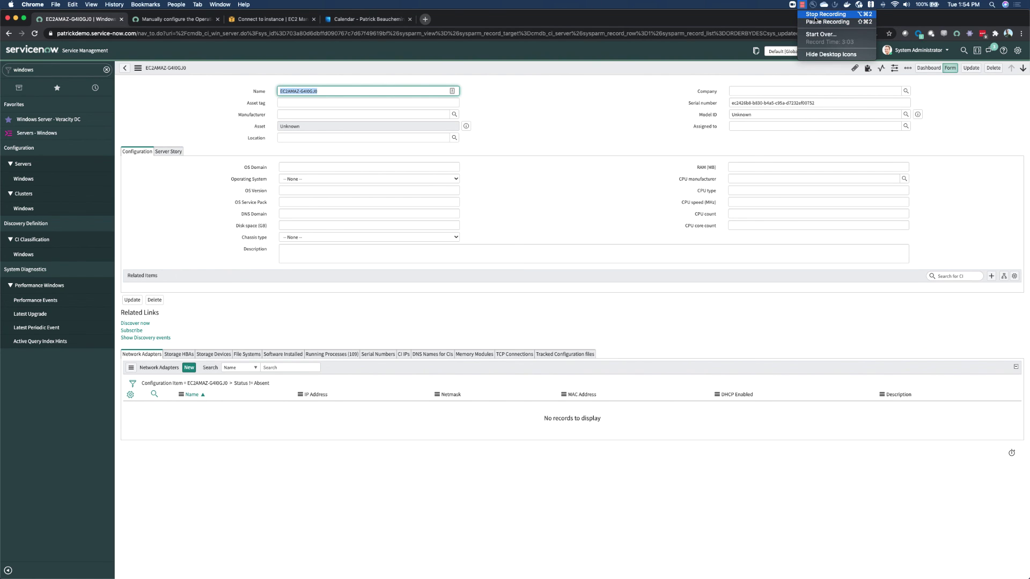